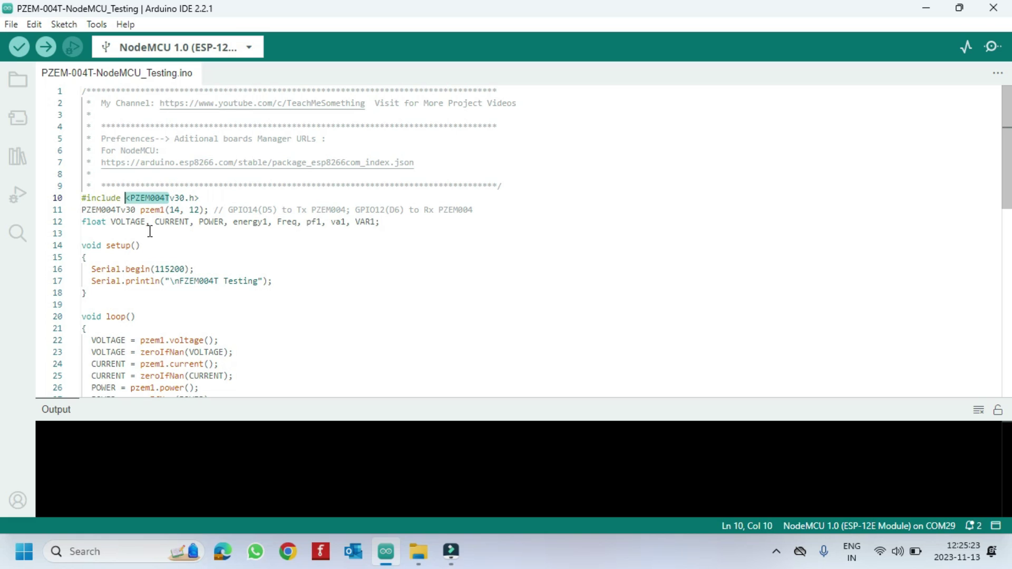
Search Library Manager for 'PZEM004T', confirm PZEM004Tv30 1.1.2 is installed, then close the panel.
right_click(161, 198)
click(185, 418)
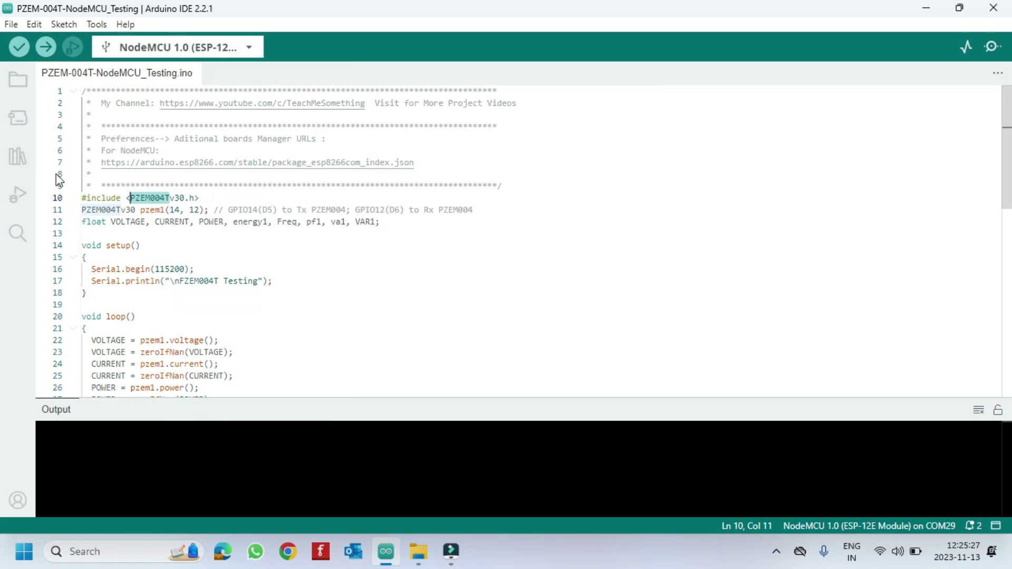
click(17, 156)
click(87, 93)
right_click(88, 93)
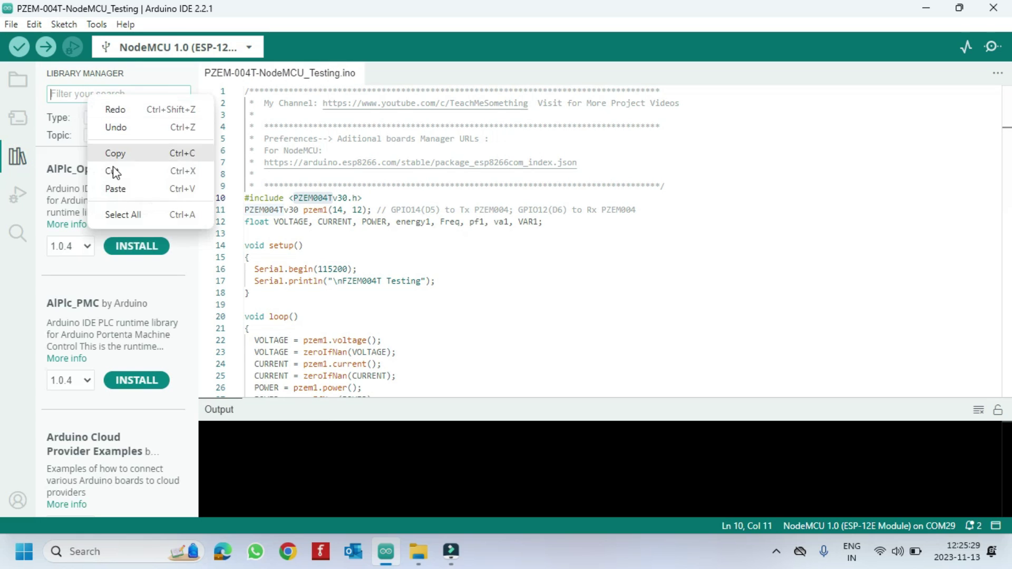
click(115, 188)
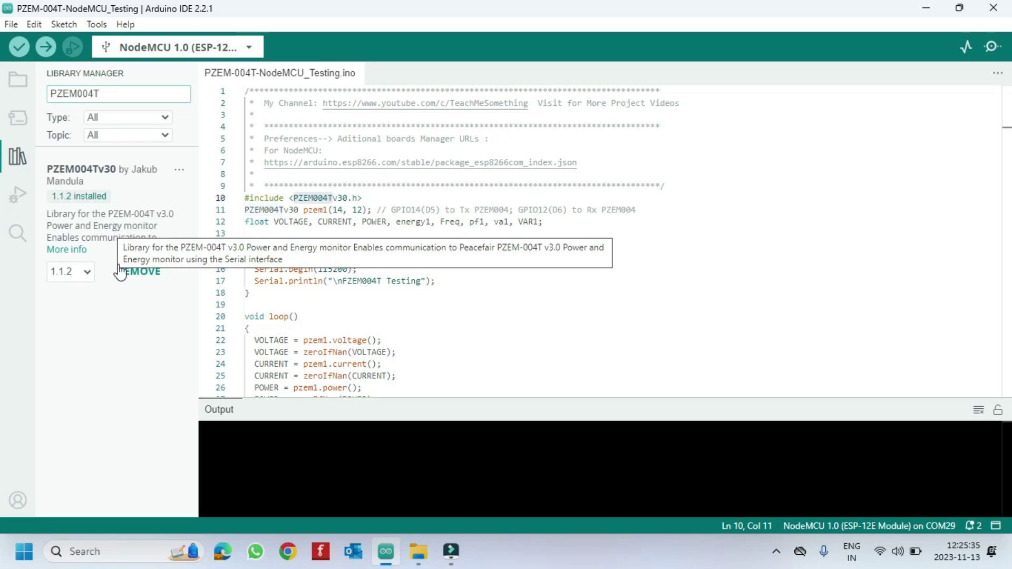
click(10, 162)
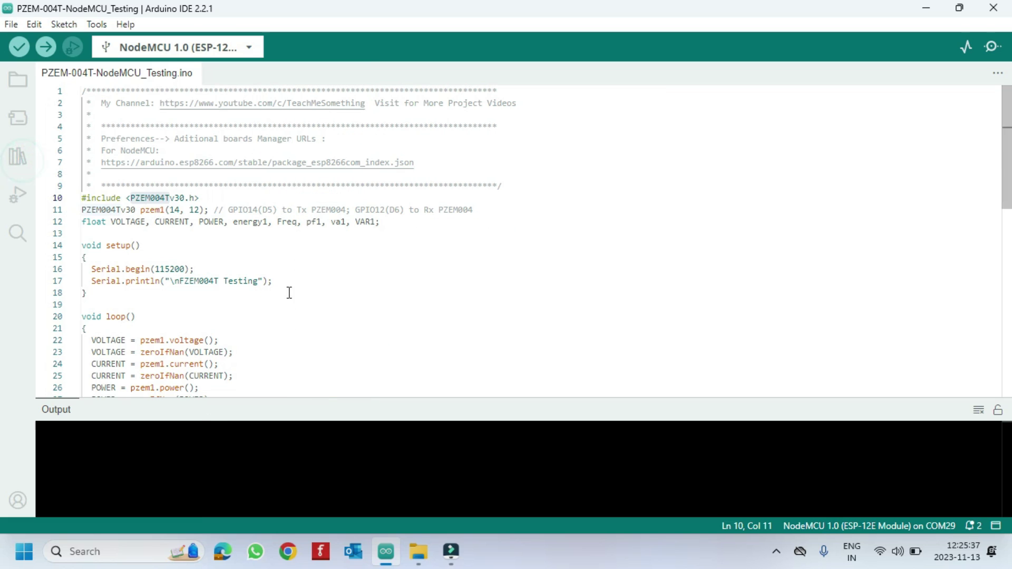
In 'Select other board and port', choose NodeMCU 1.0 (ESP-12E Module) and port COM29.
click(287, 292)
click(235, 49)
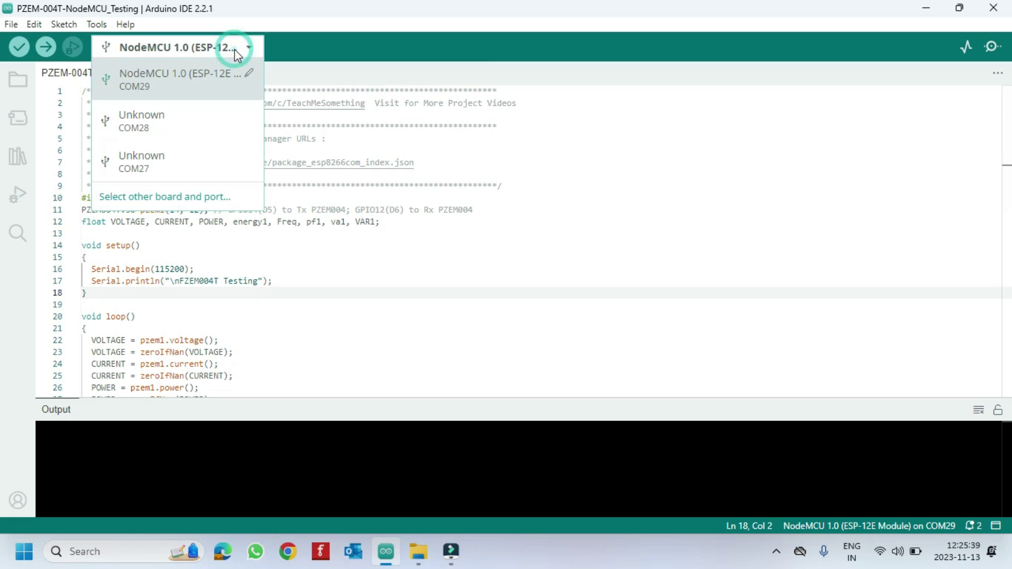
click(190, 194)
click(378, 219)
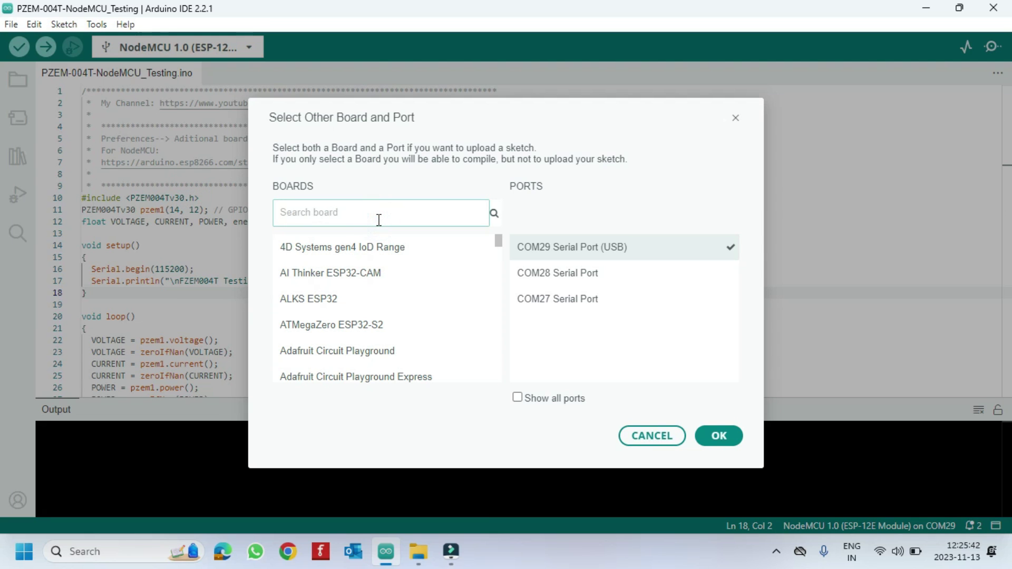
text(node)
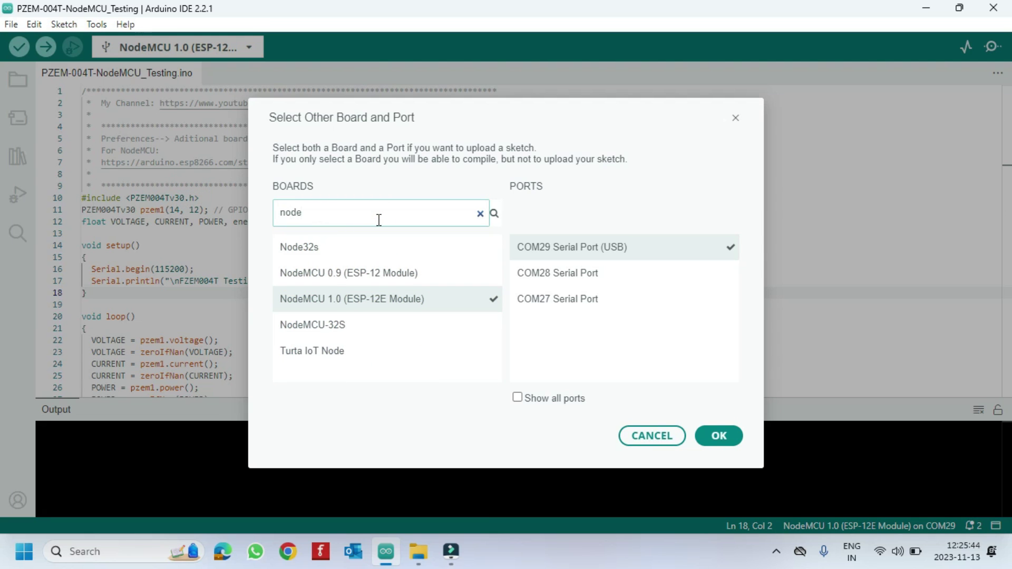
click(384, 298)
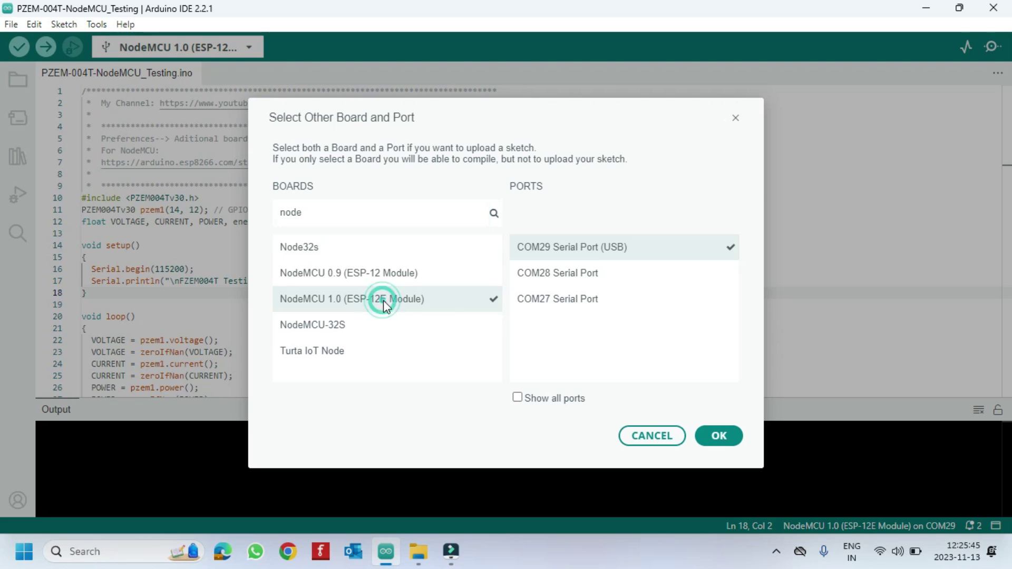
click(610, 247)
Confirm the NodeMCU/COM29 choice and upload the PZEM-004T sketch until 'Done uploading.'.
click(718, 437)
click(340, 353)
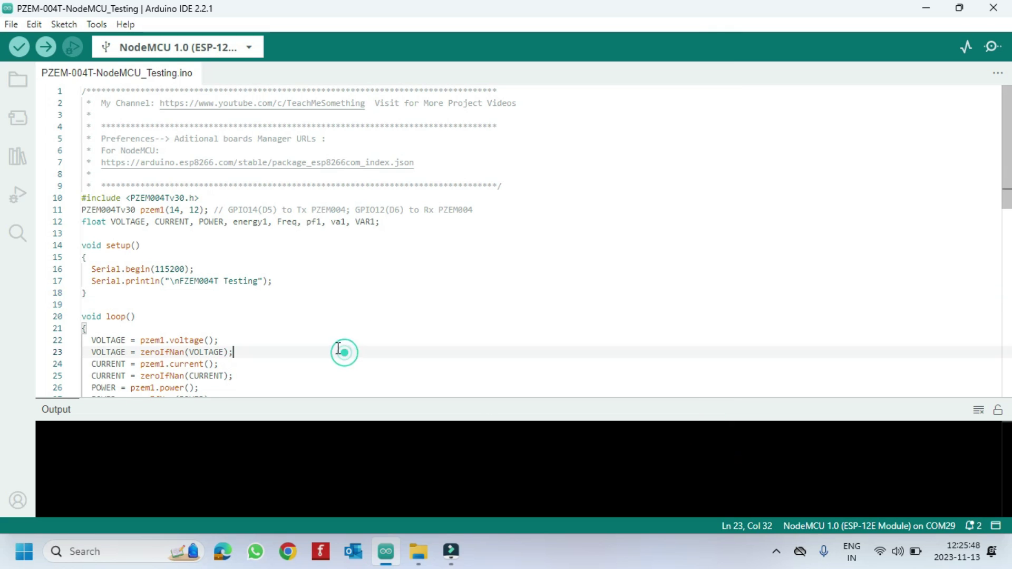
click(46, 46)
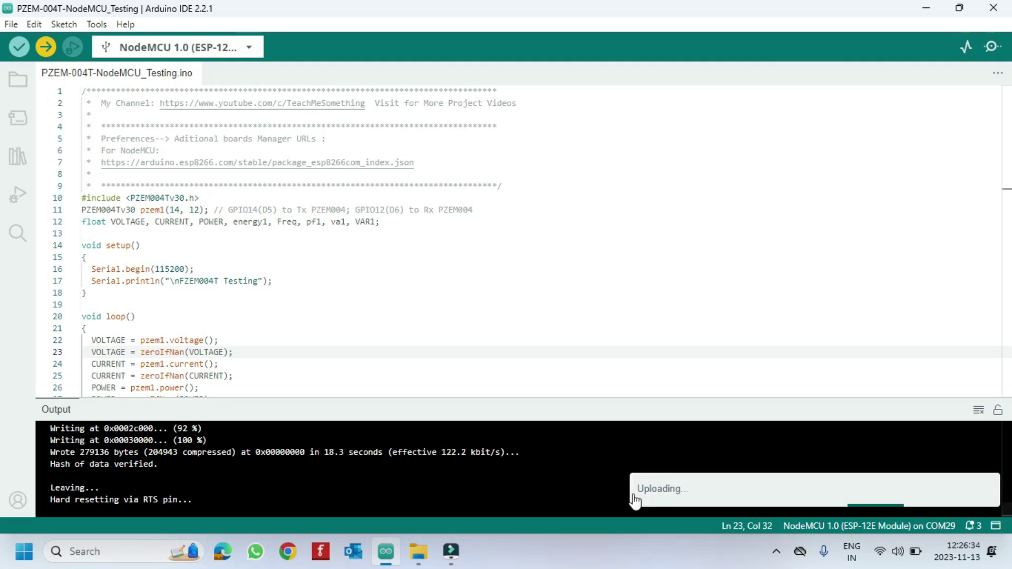
Open the Serial Monitor at 115200 baud and drag it taller to show more PZEM readings.
click(991, 47)
click(179, 269)
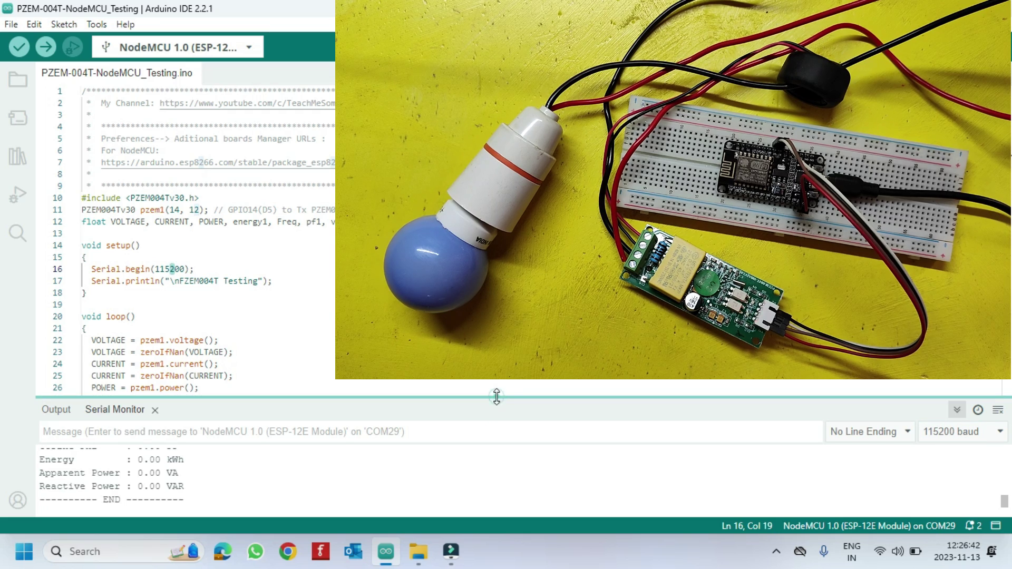
drag(494, 405, 494, 292)
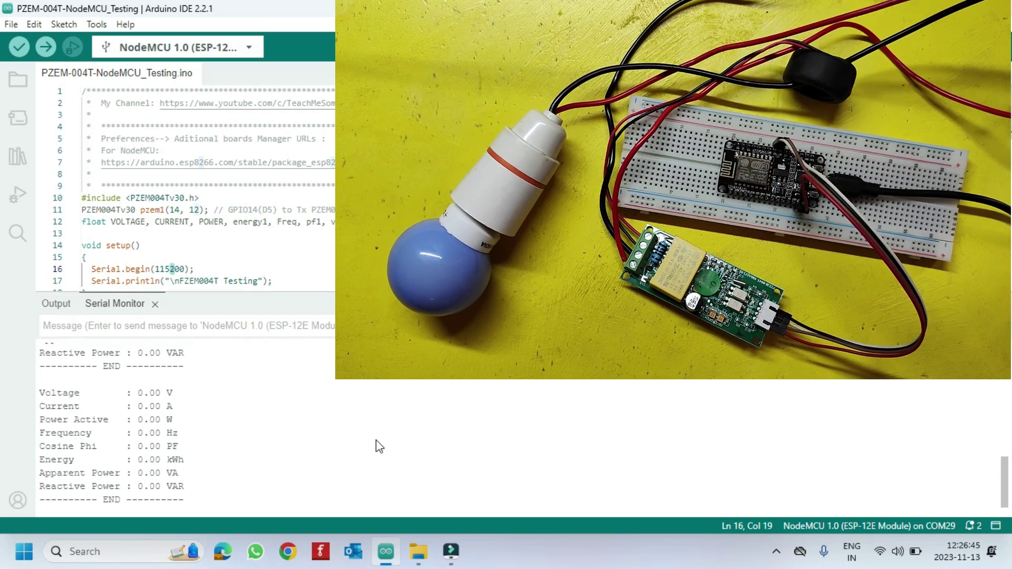